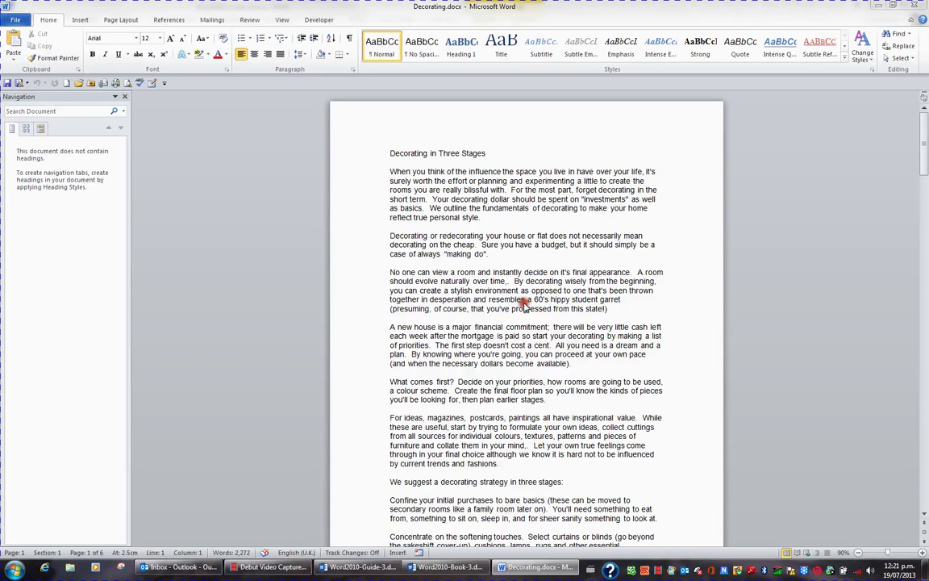
Launch the Document Inspector for Decorating.docx from the File > Info Check for Issues menu
left_click(525, 302)
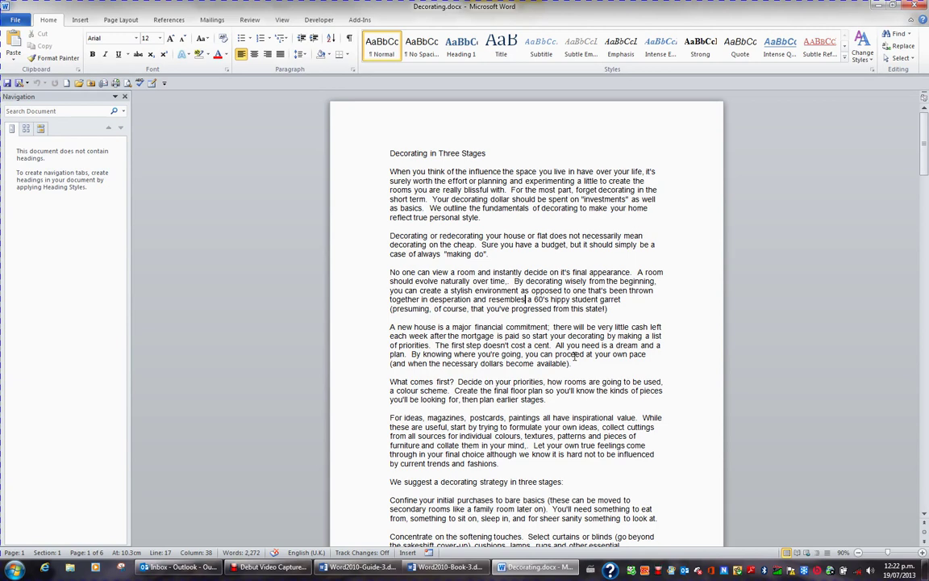
left_click(18, 21)
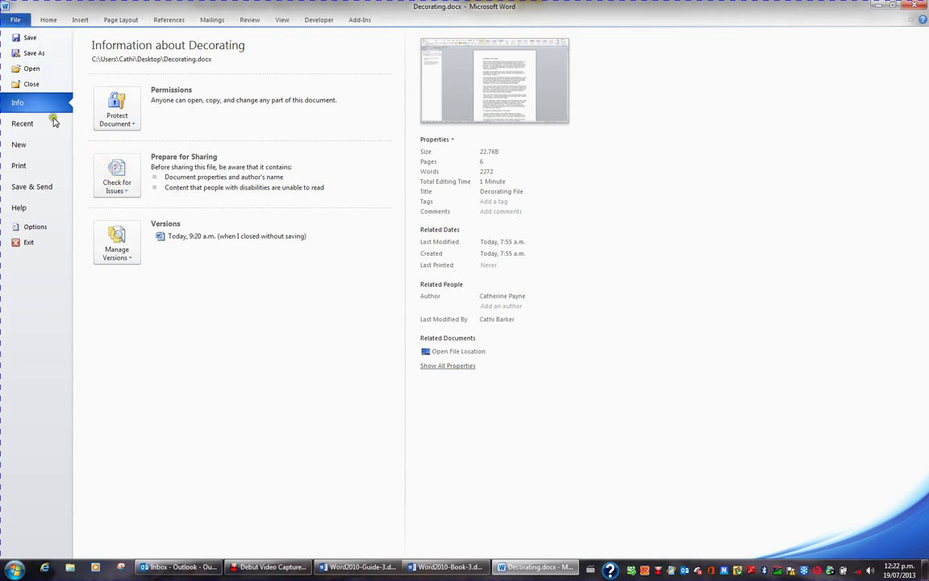
left_click(105, 169)
left_click(138, 216)
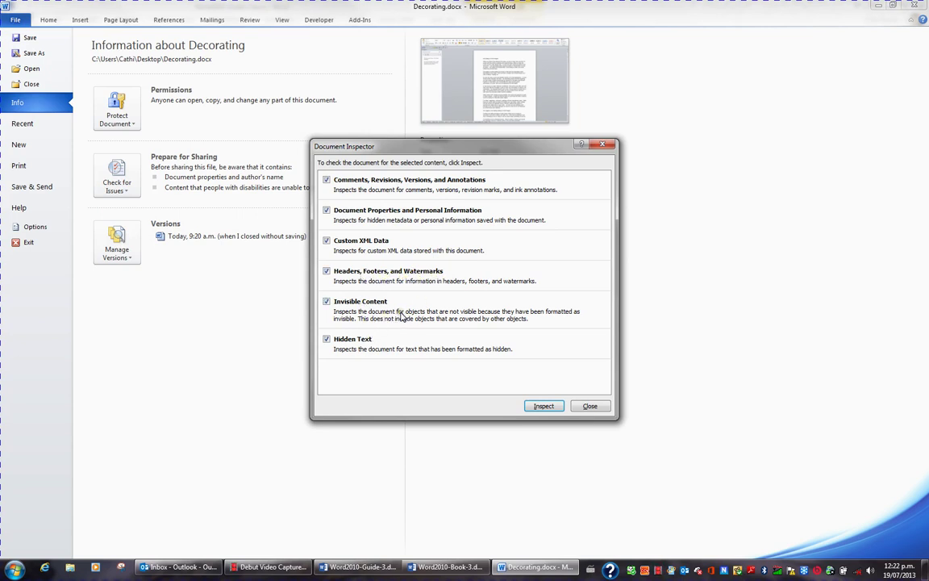
Inspect the document, remove all Document Properties and Personal Information, then reinspect to confirm it is clean
left_click(552, 406)
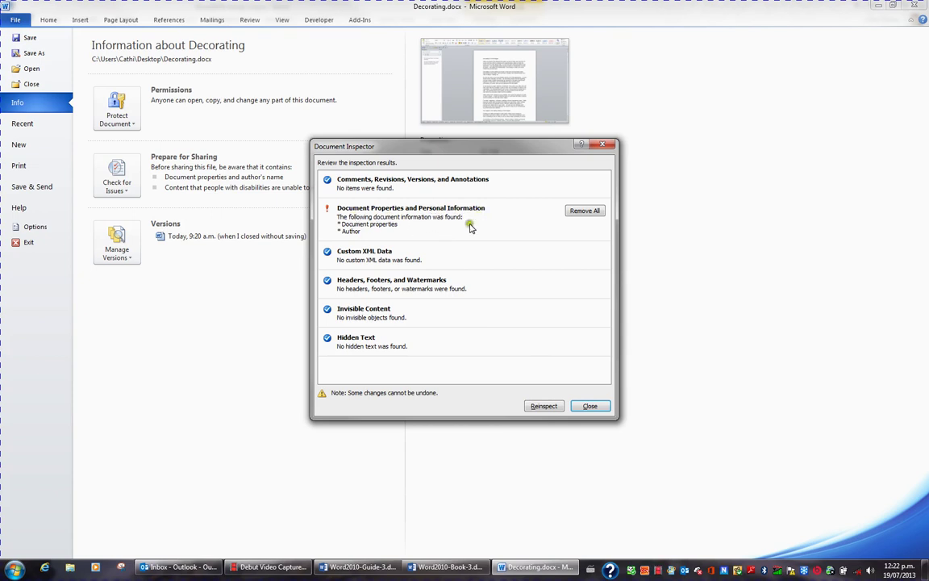
left_click(584, 211)
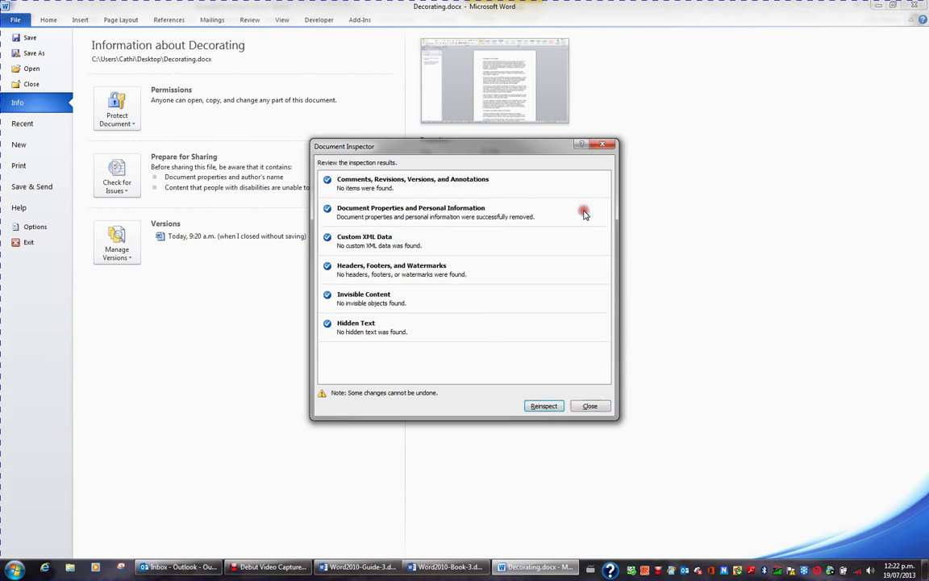
left_click(545, 406)
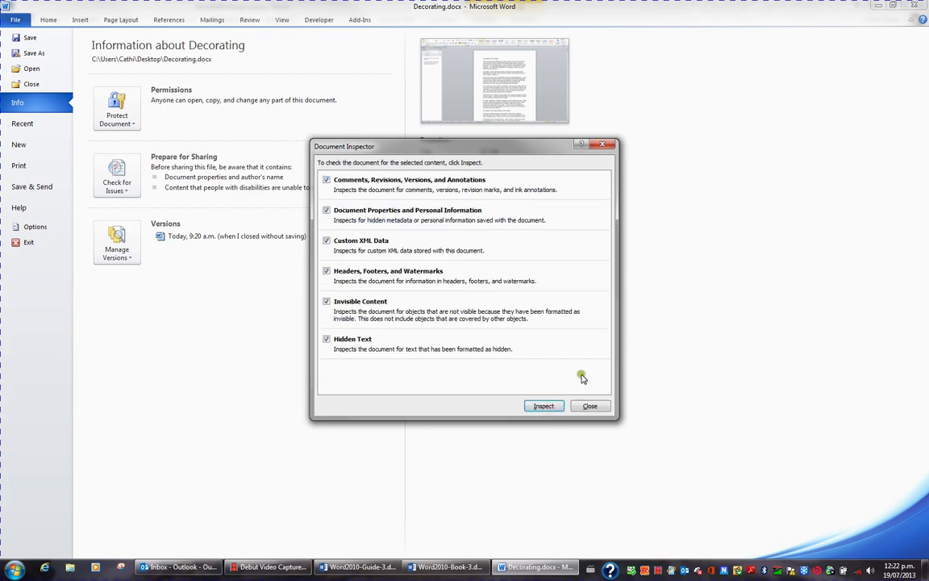
left_click(545, 406)
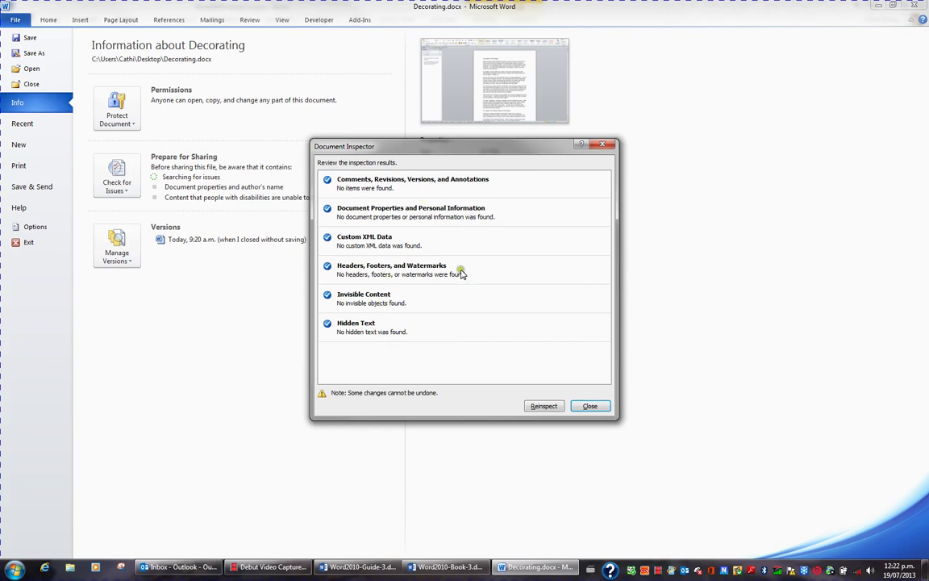
left_click(591, 407)
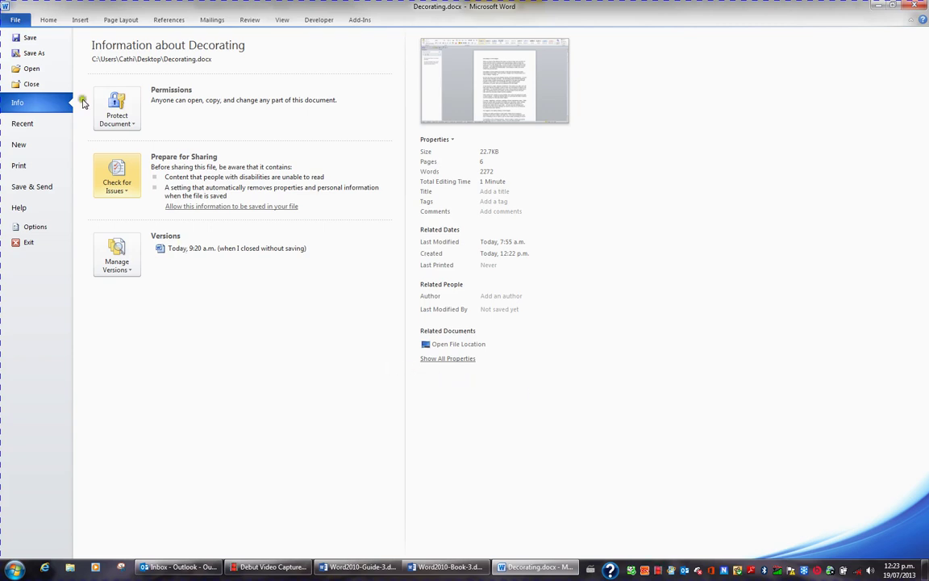
Use Protect Document > Mark as Final on Decorating.docx and accept both confirmations
left_click(29, 102)
left_click(122, 122)
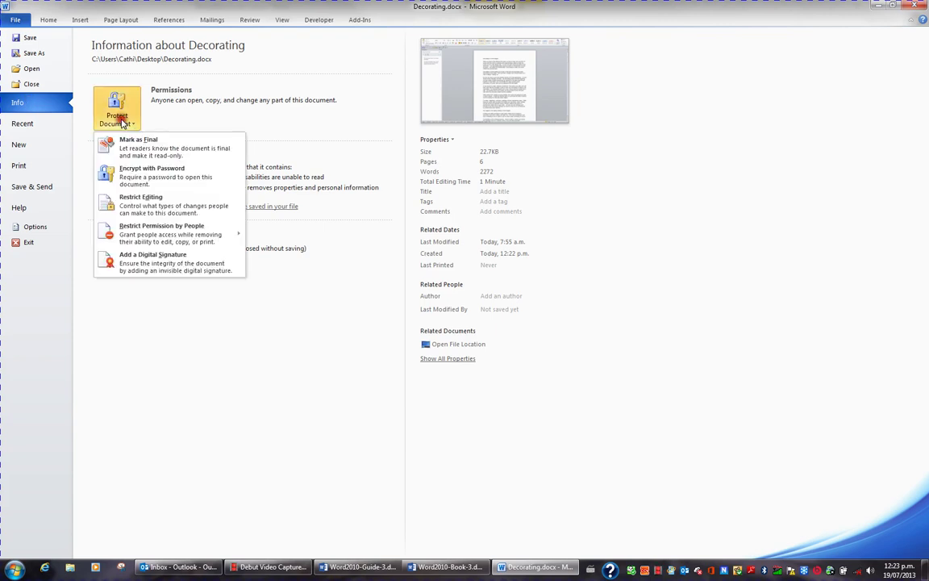
left_click(179, 156)
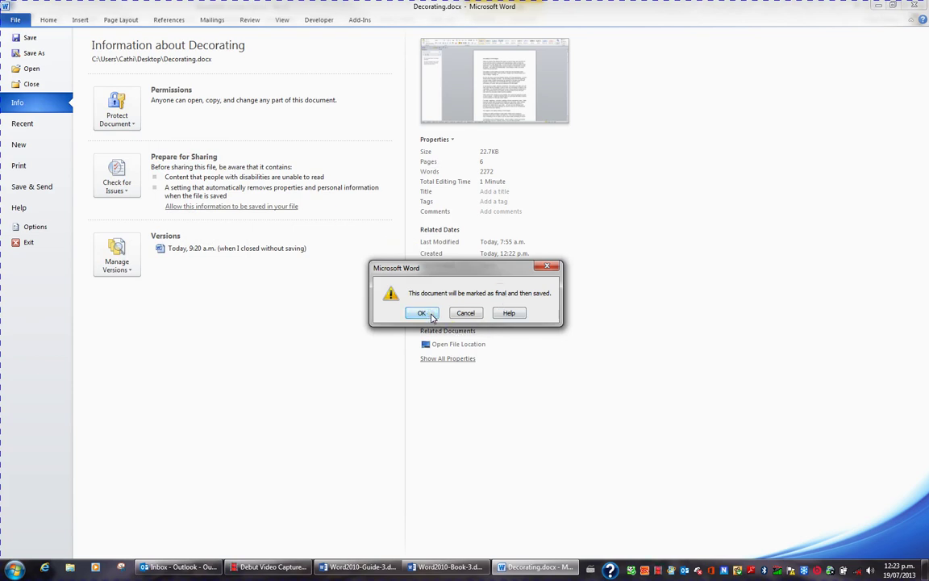
left_click(423, 312)
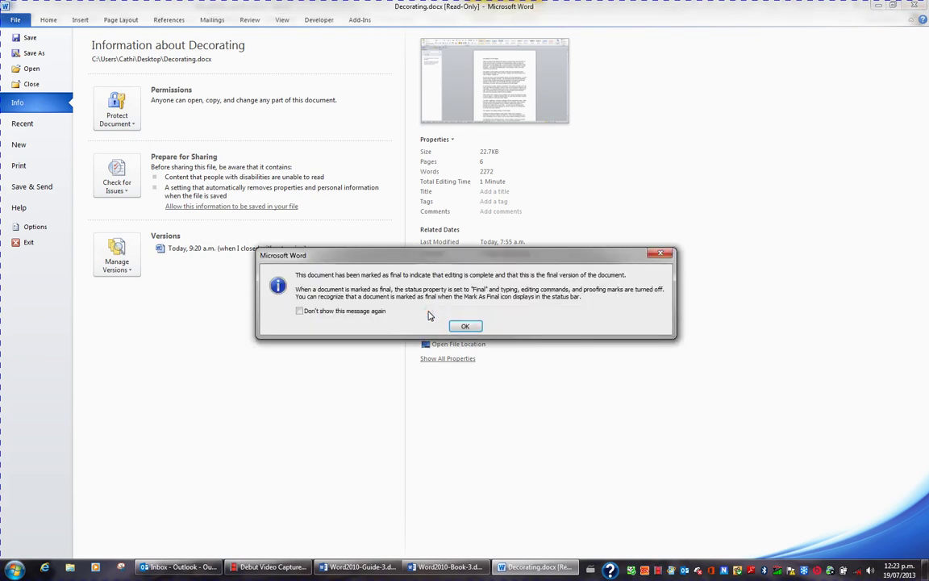
left_click(466, 327)
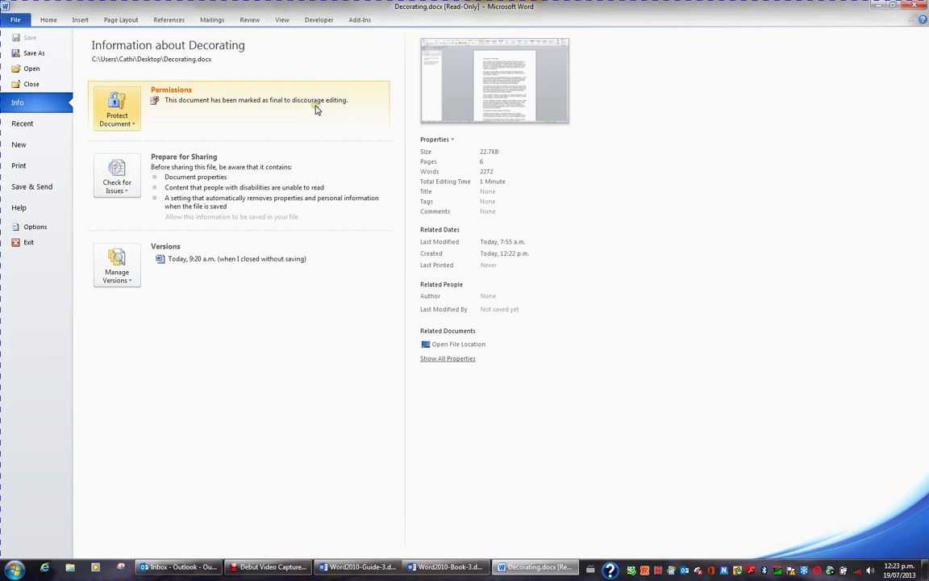
Return to the document and choose Edit Anyway on the Marked as Final bar
left_click(50, 20)
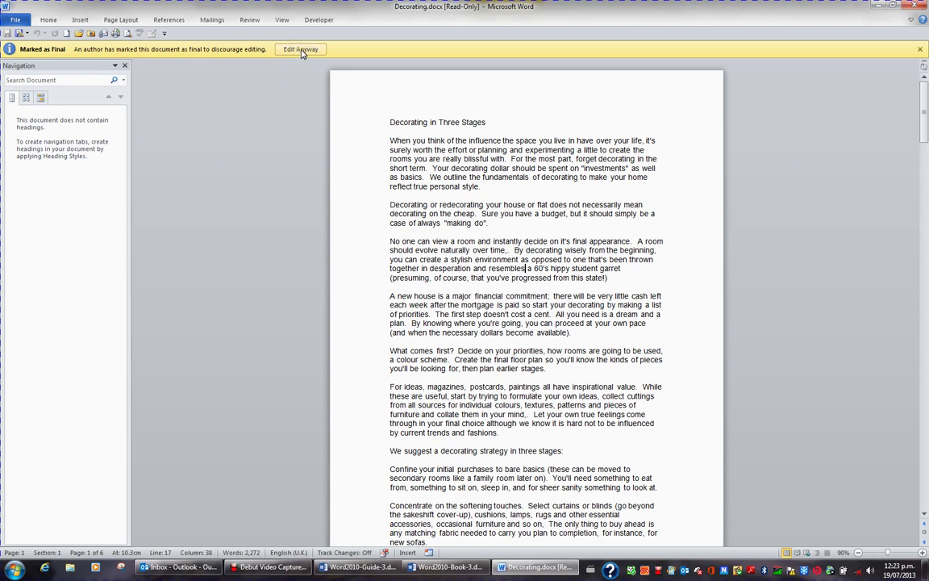
left_click(301, 50)
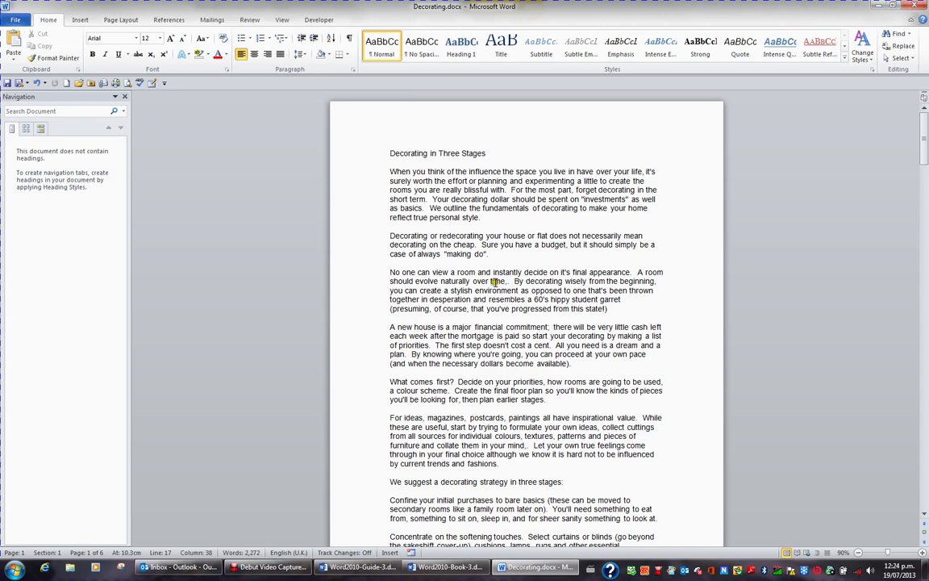
Bring up Save As with F12 and open its General Options
left_click(21, 22)
key("Escape")
key("F12")
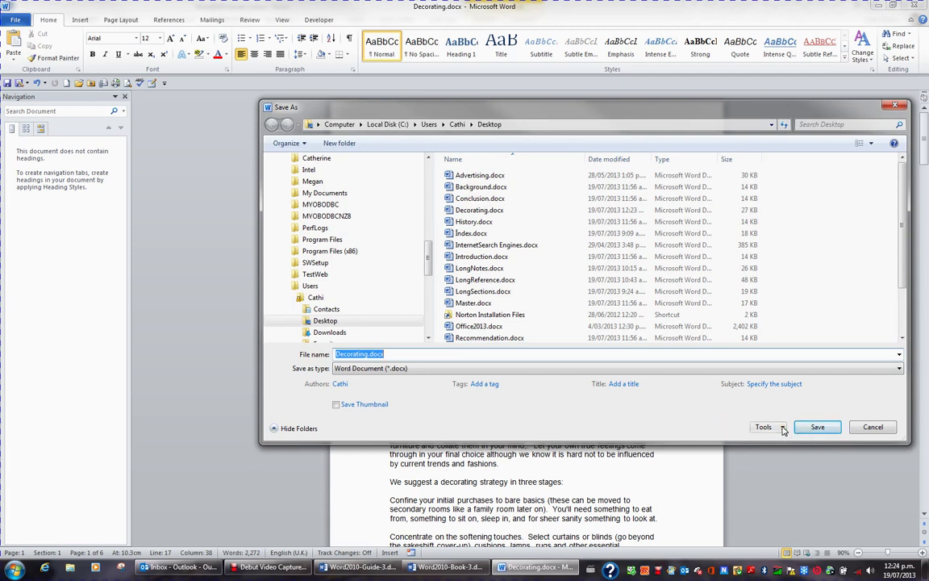
left_click(782, 429)
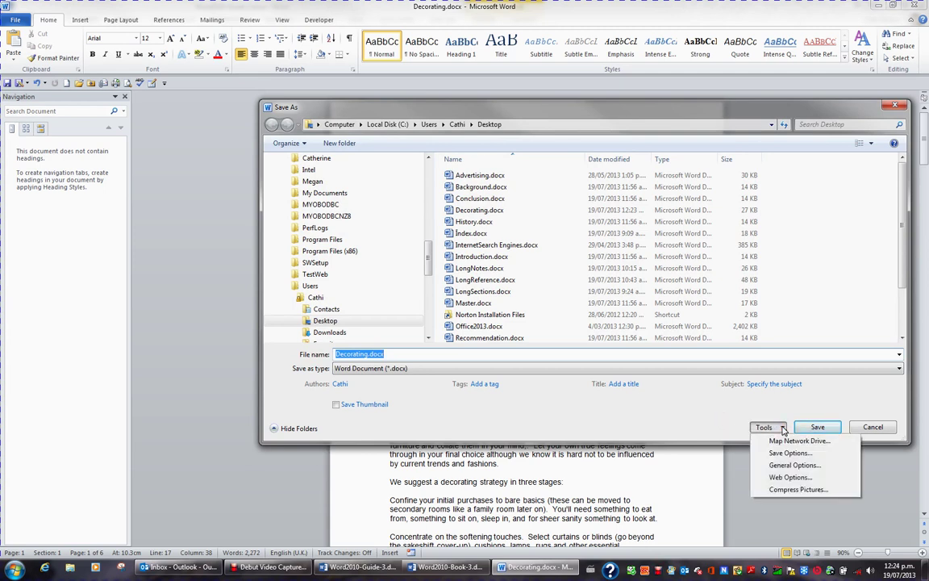
left_click(791, 465)
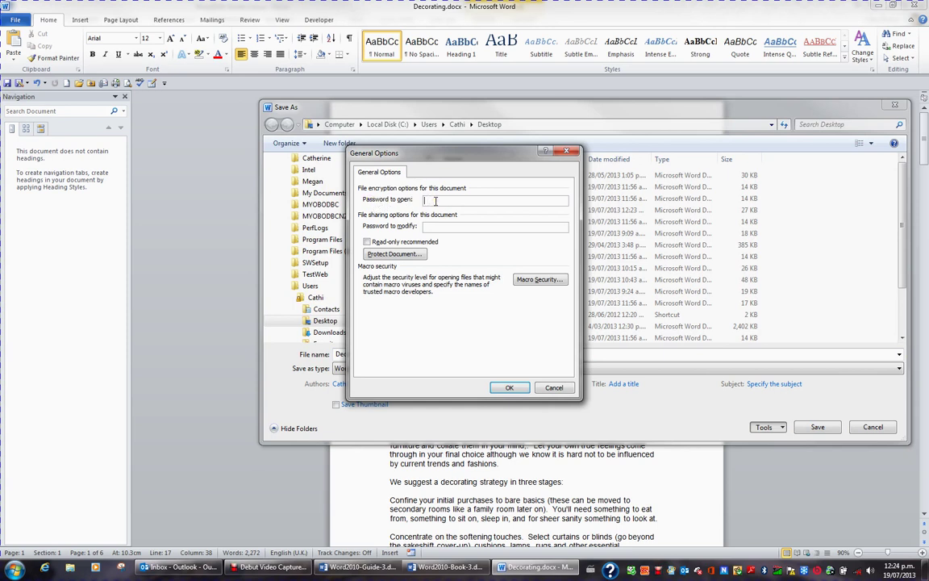
Set and confirm a password to modify, then save Decorating.docx on the Desktop
left_click(430, 227)
left_click(454, 229)
left_click(455, 228)
type("•••••")
left_click(519, 390)
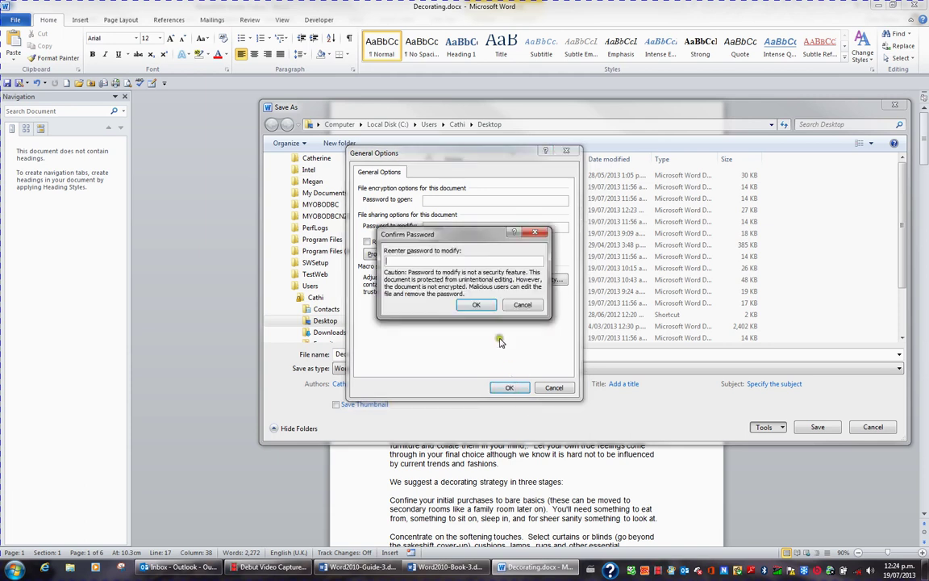
left_click(478, 304)
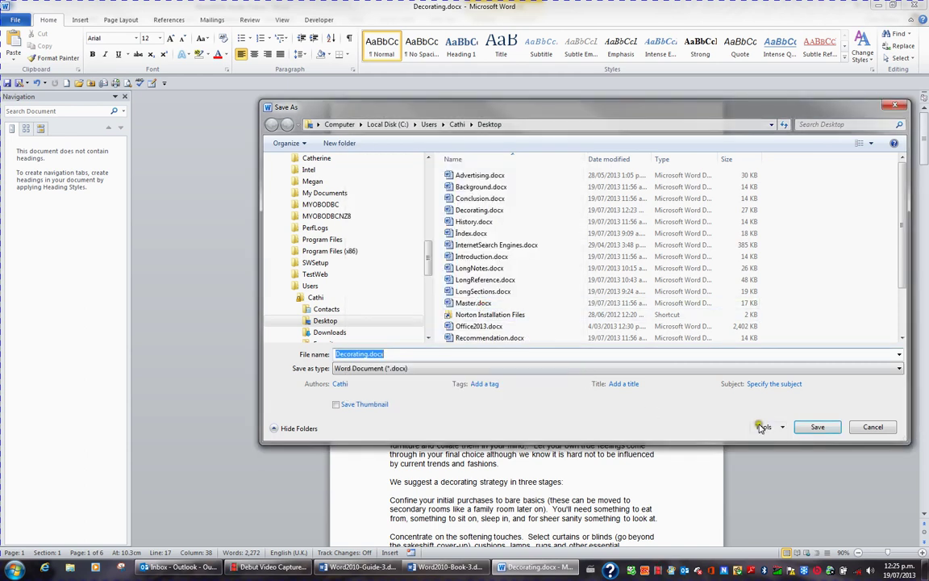
left_click(817, 427)
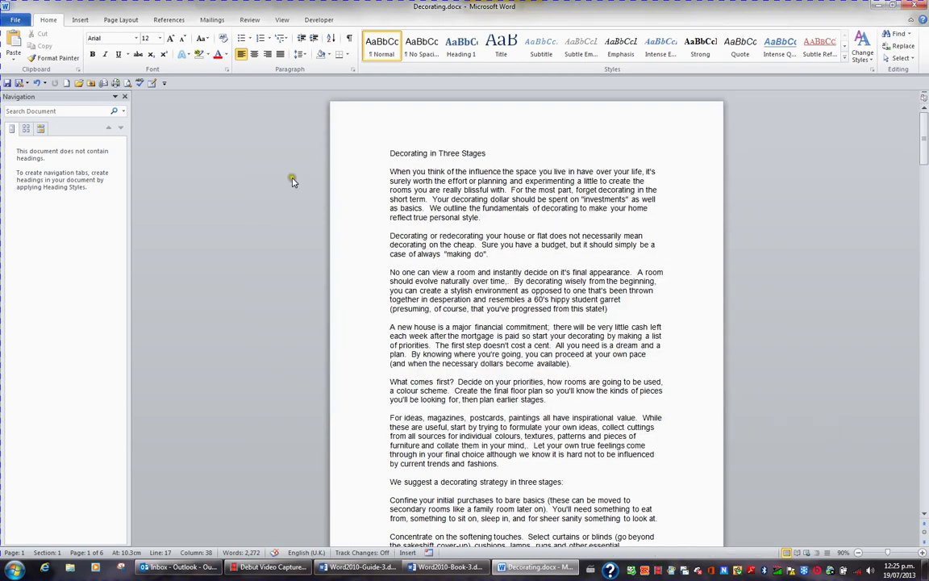
Close Decorating.docx and reopen it from the Recent documents list
left_click(18, 20)
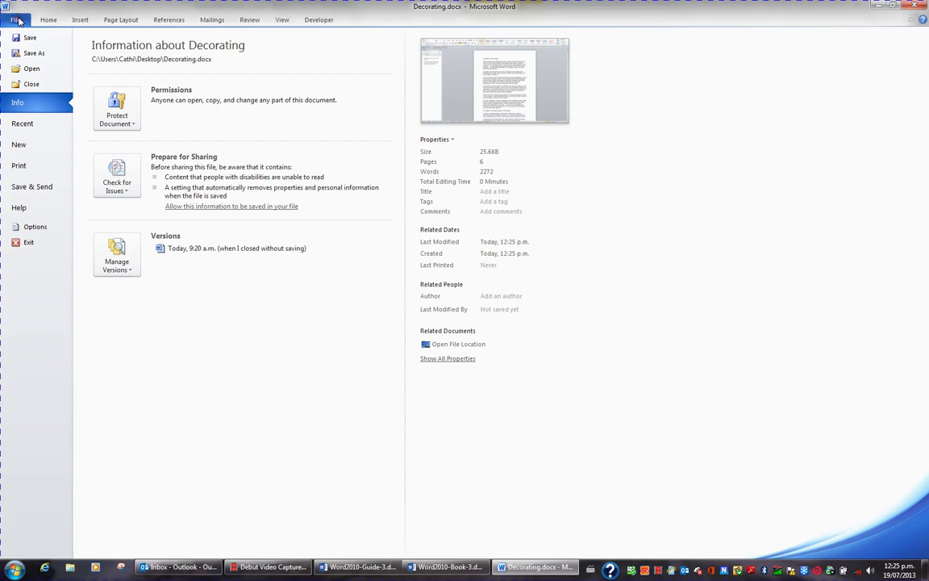
left_click(29, 83)
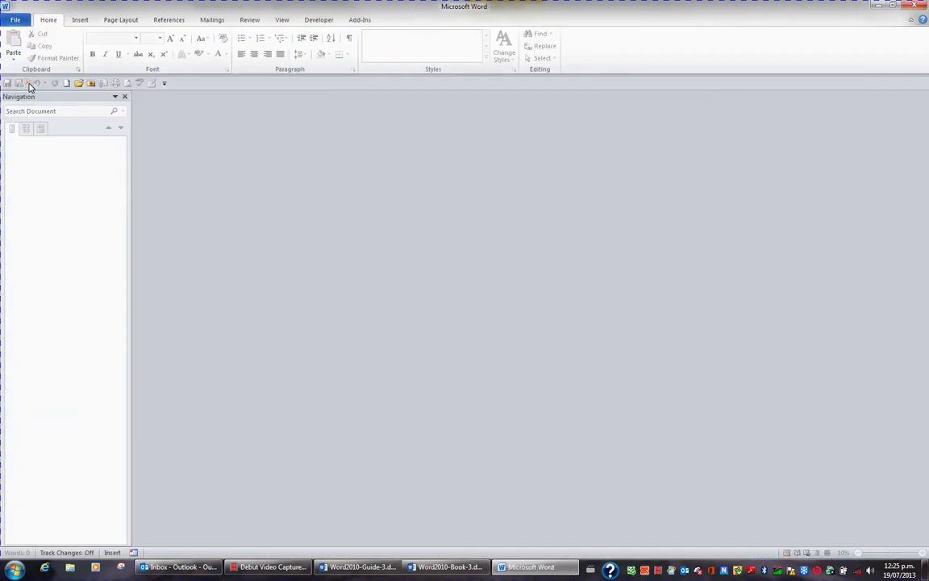
left_click(20, 21)
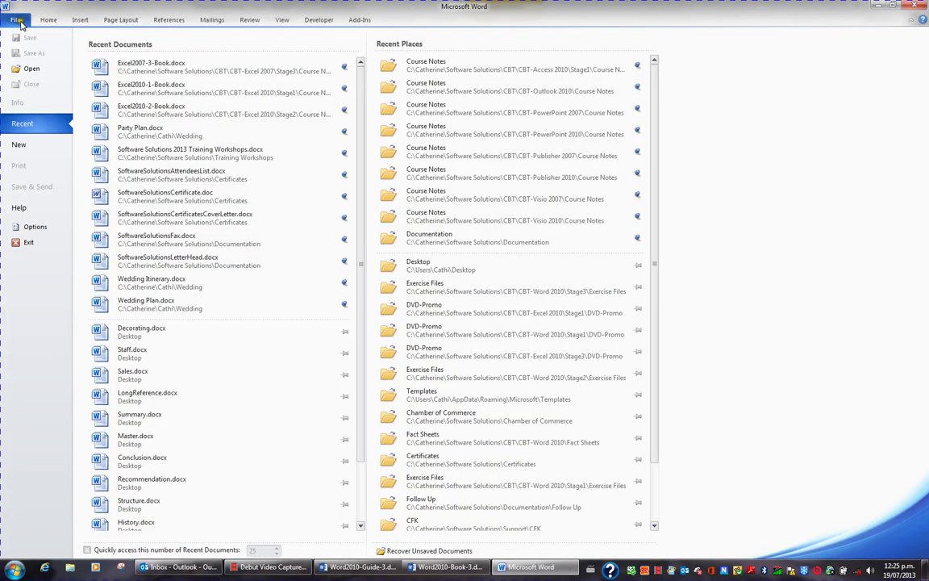
left_click(149, 335)
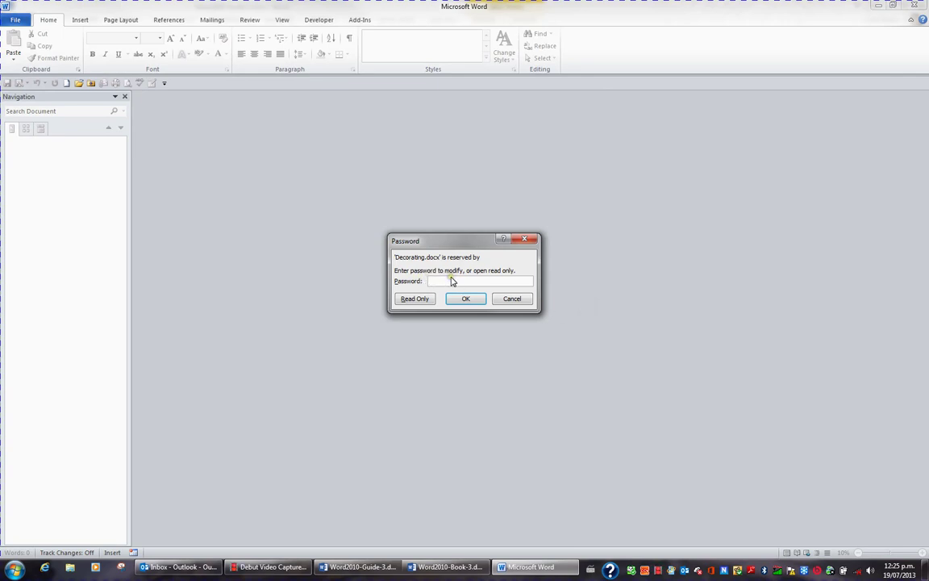
Enter the modify password so Decorating.docx opens for editing
left_click(413, 300)
type("aaa")
left_click(466, 299)
left_click(468, 300)
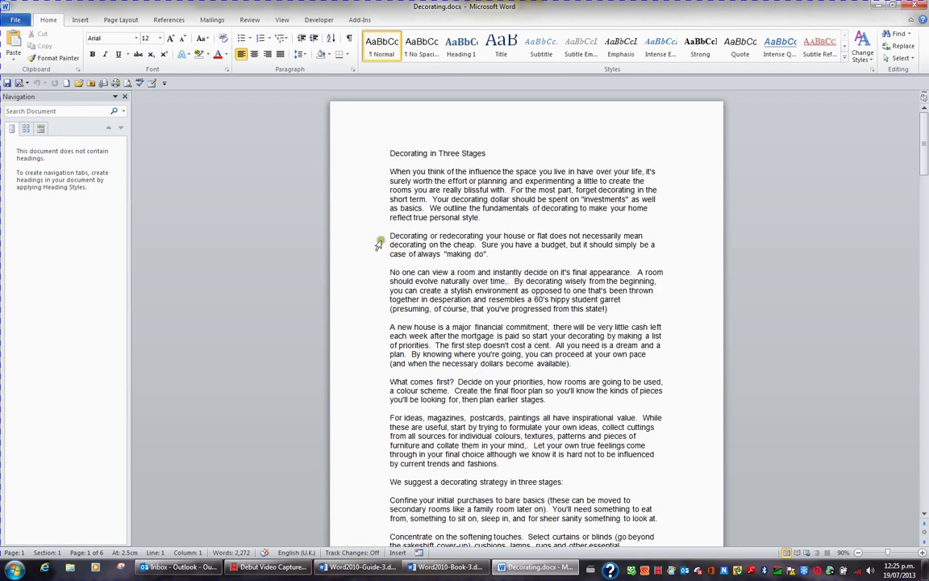
Show the Protect Document options on the Info page for Decorating.docx
left_click(16, 21)
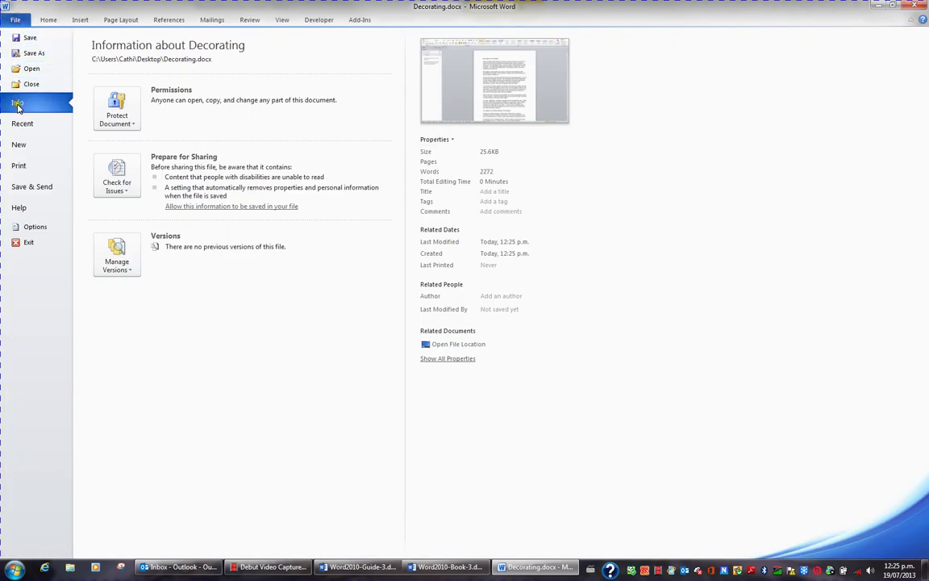
left_click(115, 117)
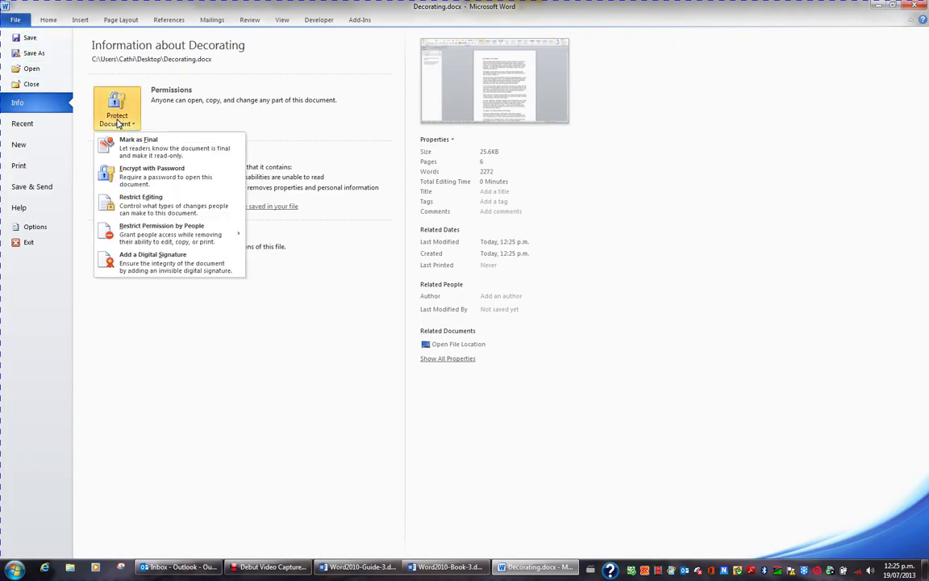